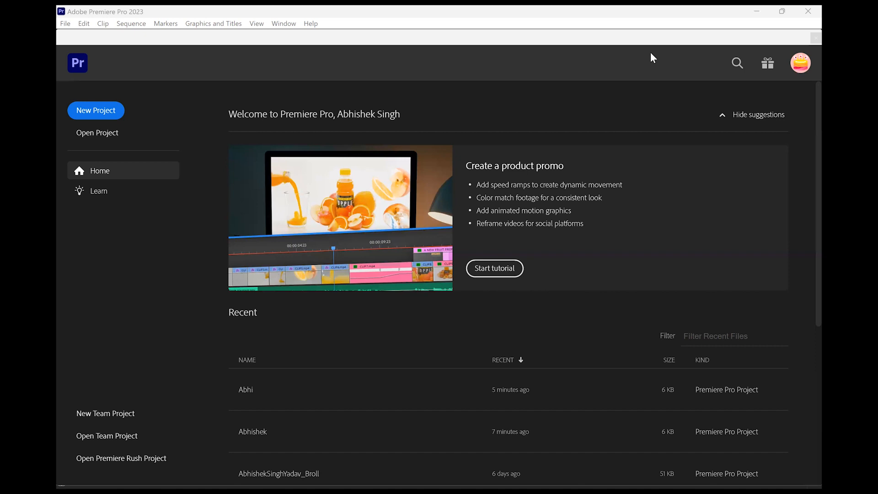
Create a new project, naming it with the creator's full name
left_click(113, 114)
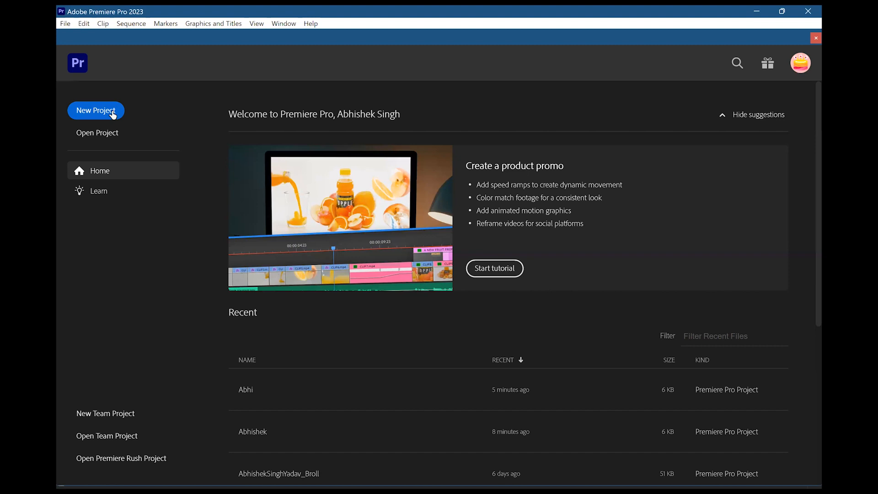
left_click(112, 114)
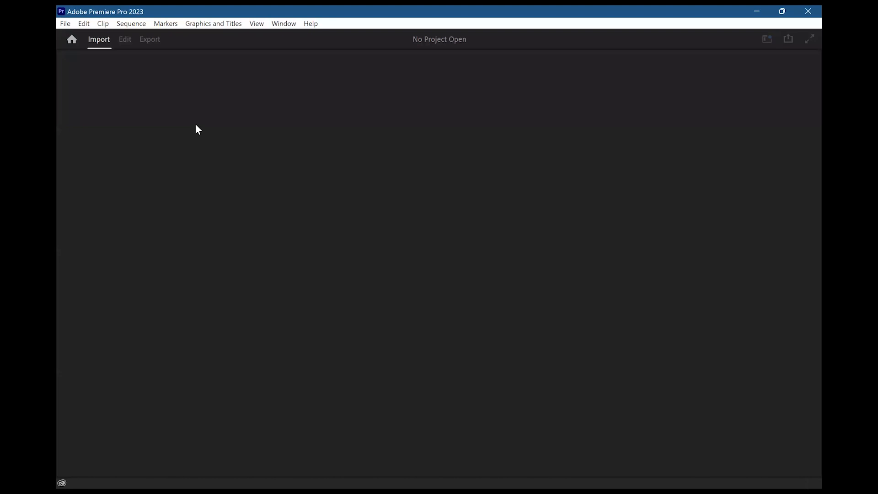
left_click(163, 64)
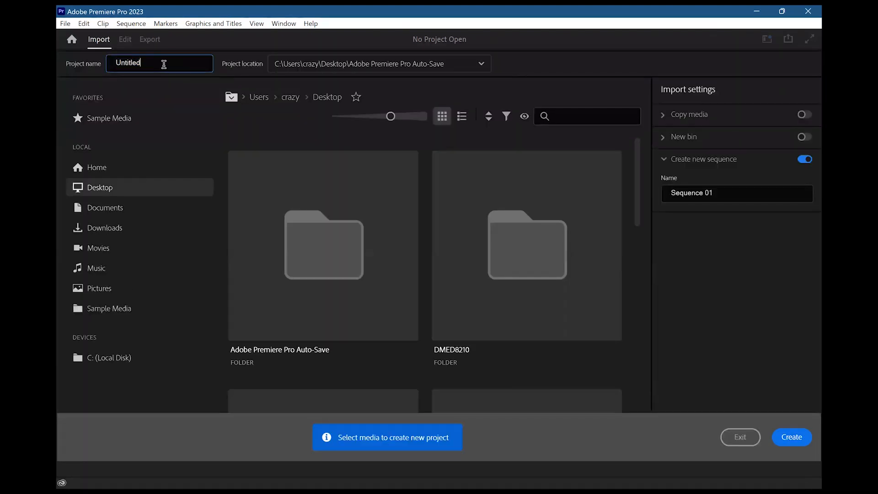
key("BackSpace")
key("BackSpace")
key("BackSpace")
key("BackSpace")
key("BackSpace")
key("BackSpace")
key("BackSpace")
key("BackSpace")
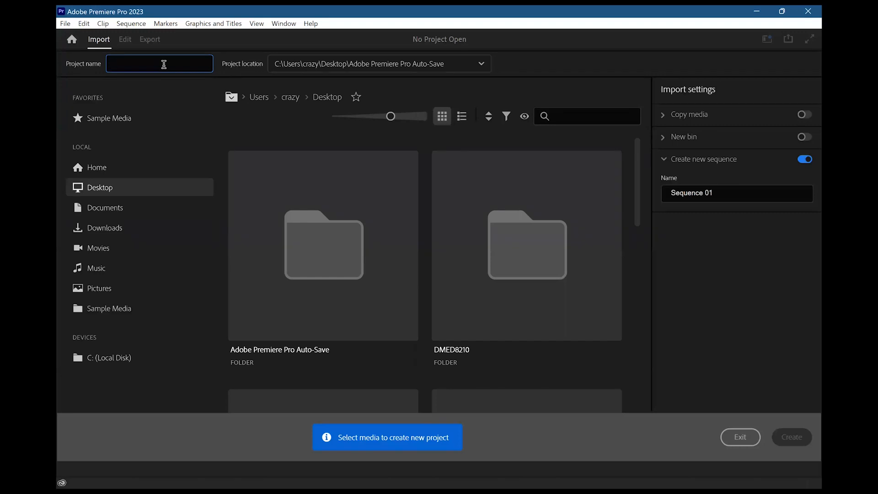
type("Abhi")
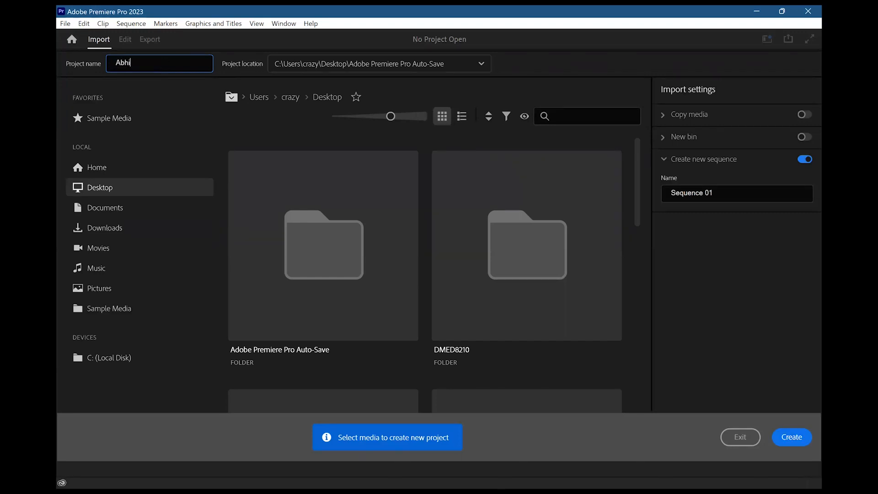
type("sha")
key("BackSpace")
type("eksingh")
left_click(790, 444)
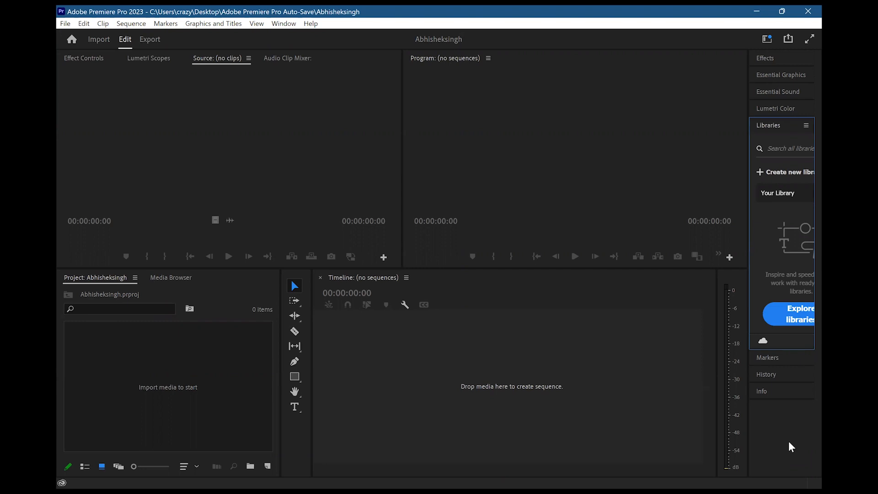
Import the clip C0043 from the Desktop's week 8 folder into the project
left_click(69, 27)
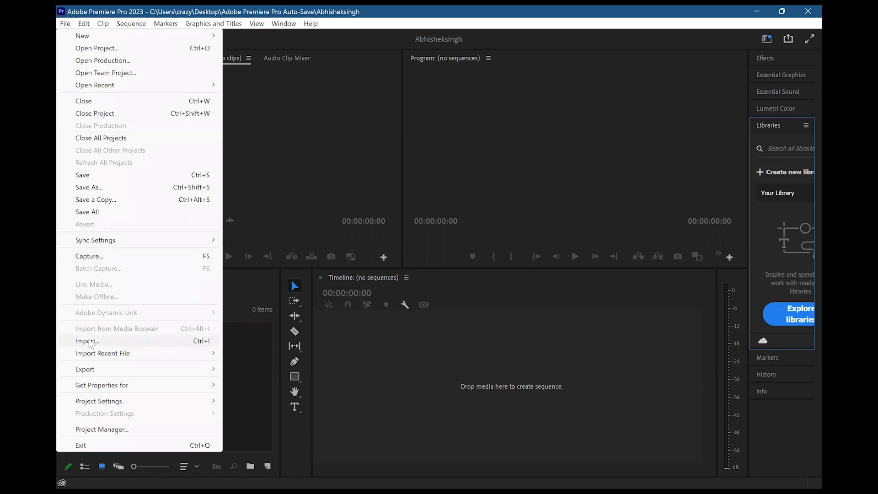
left_click(88, 341)
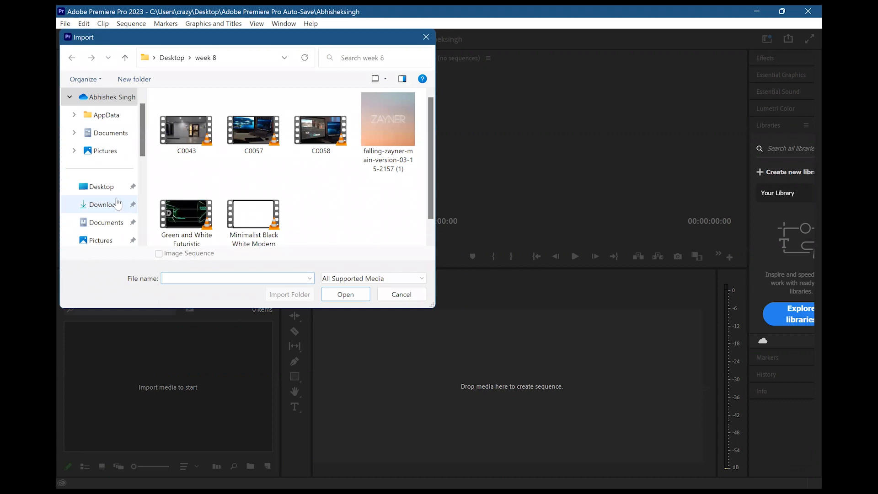
left_click(111, 192)
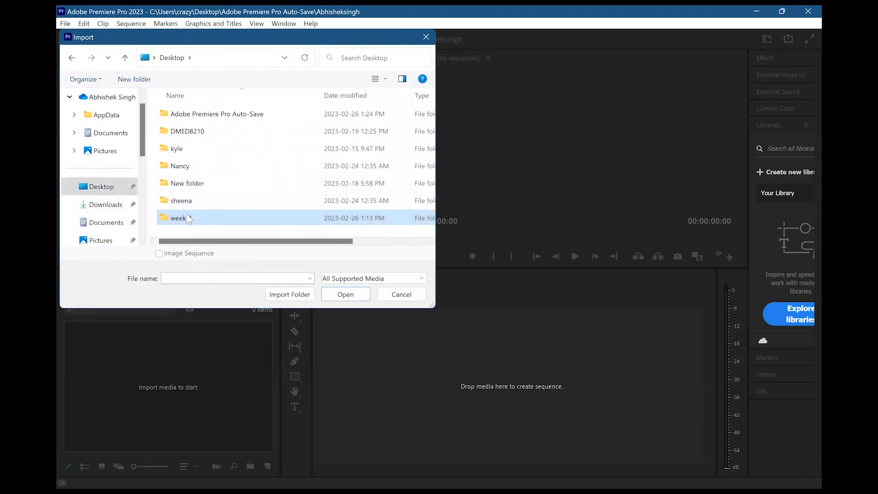
double_click(189, 218)
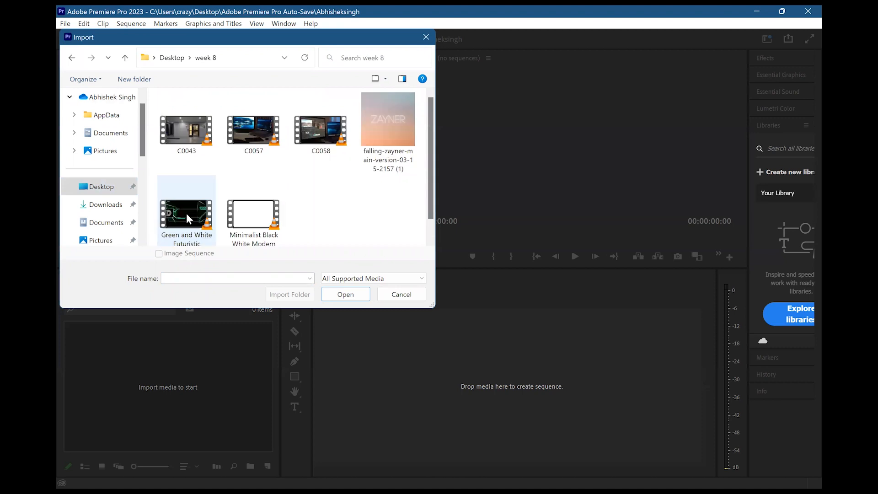
left_click(188, 129)
left_click(337, 295)
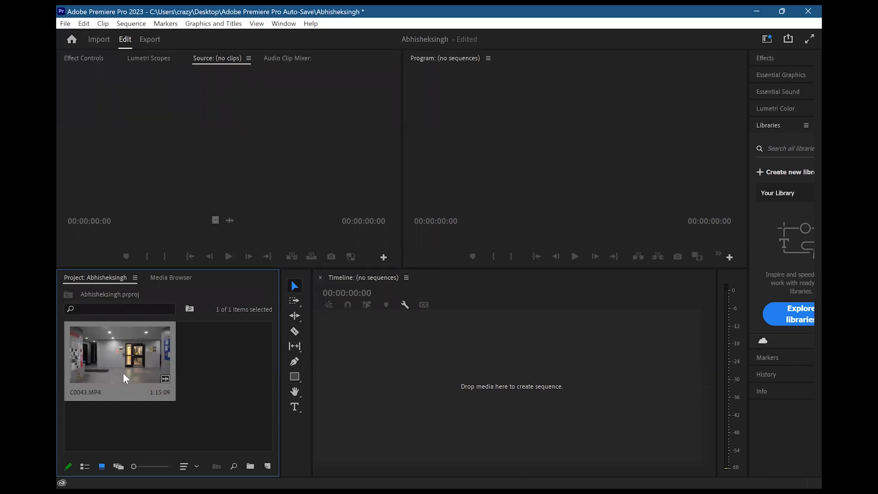
Open C0043 in the Source monitor and play it from the beginning
double_click(109, 363)
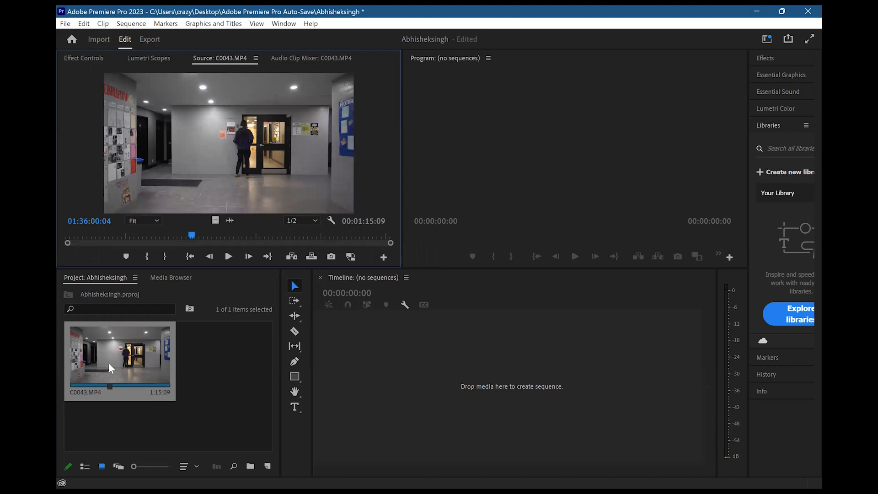
left_click_drag(108, 363, 217, 283)
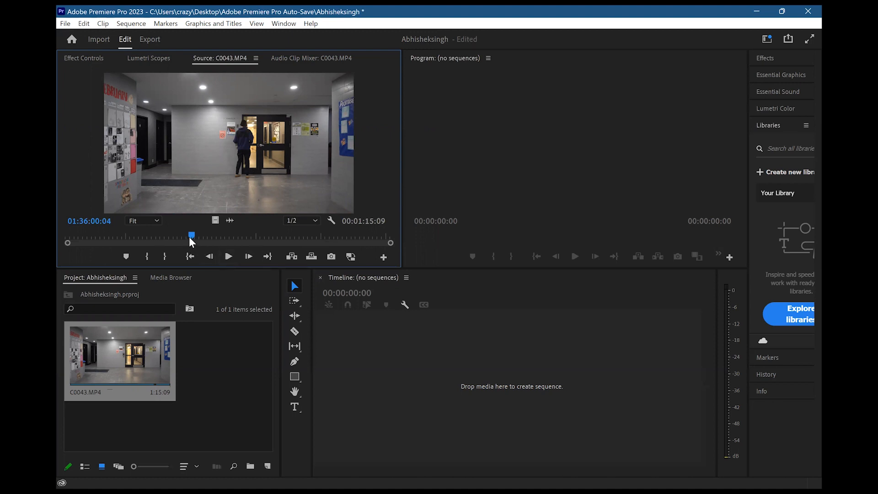
left_click_drag(190, 238, 59, 238)
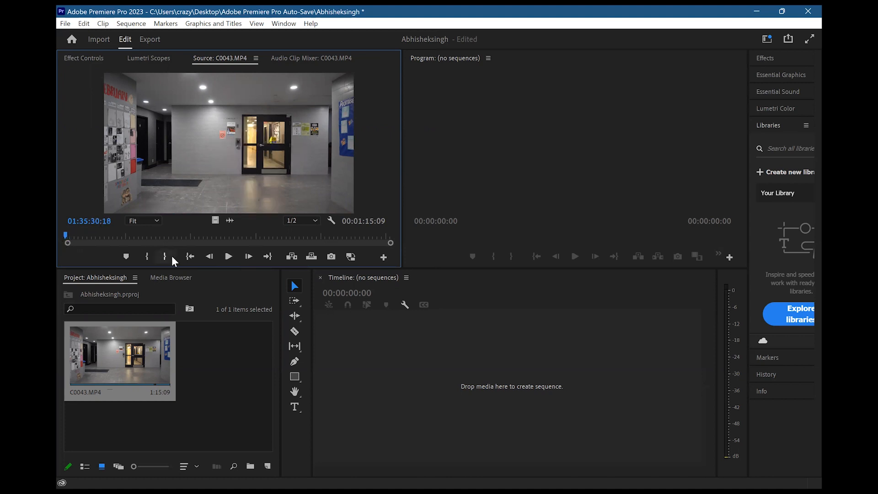
left_click(229, 256)
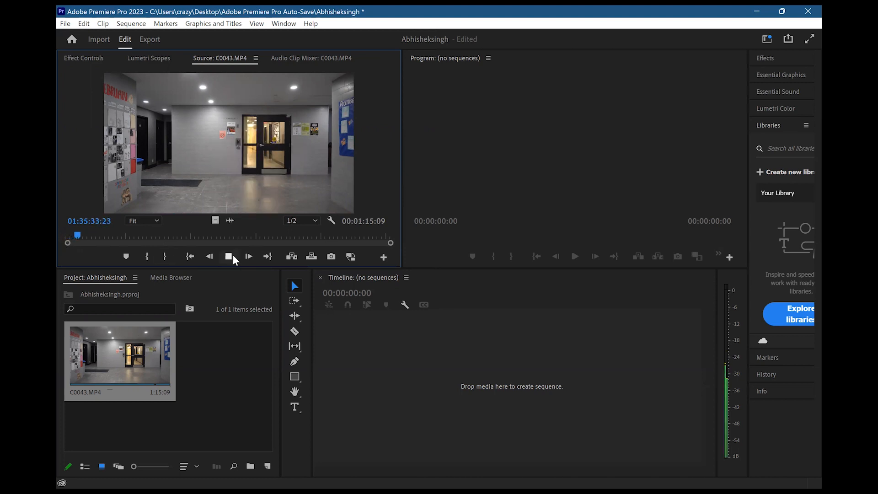
Mark In and Out points about 9 seconds apart on the source clip and save that range as a subclip in the project
left_click(145, 256)
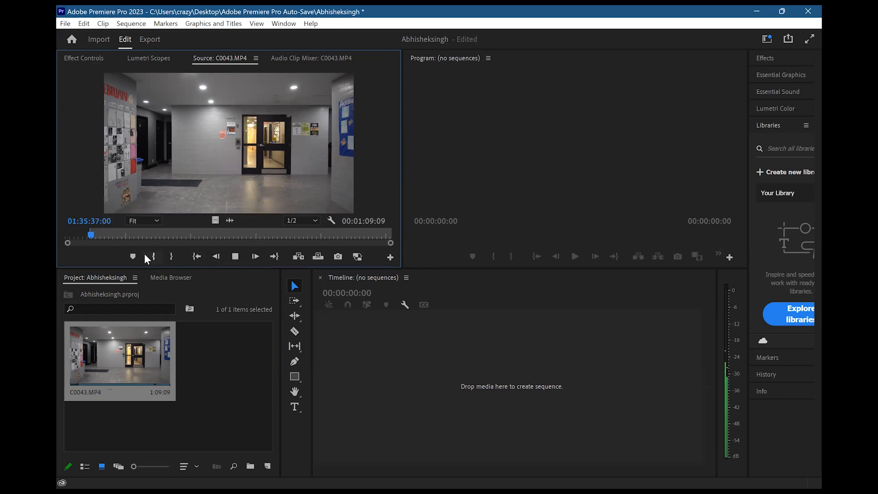
left_click(172, 256)
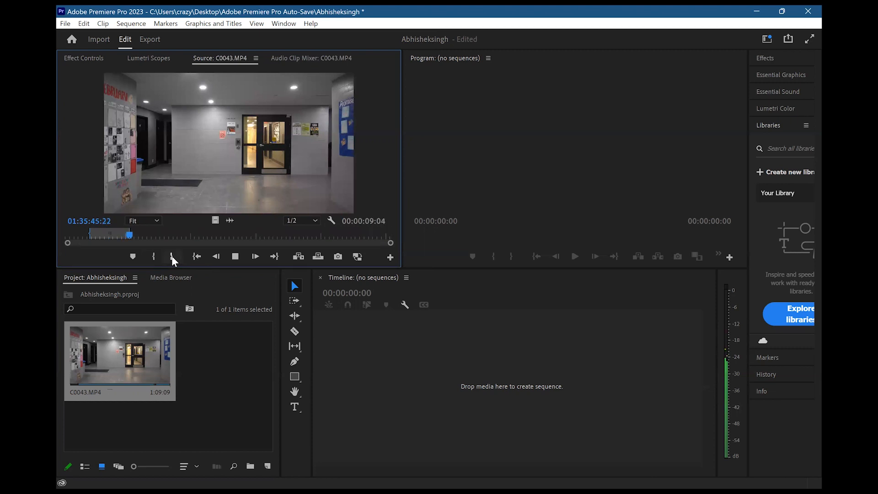
left_click(235, 258)
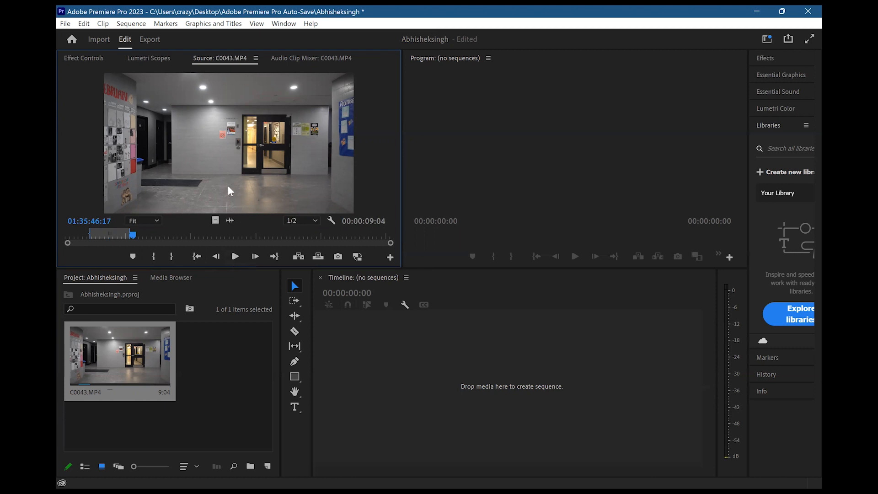
left_click_drag(228, 186, 402, 366)
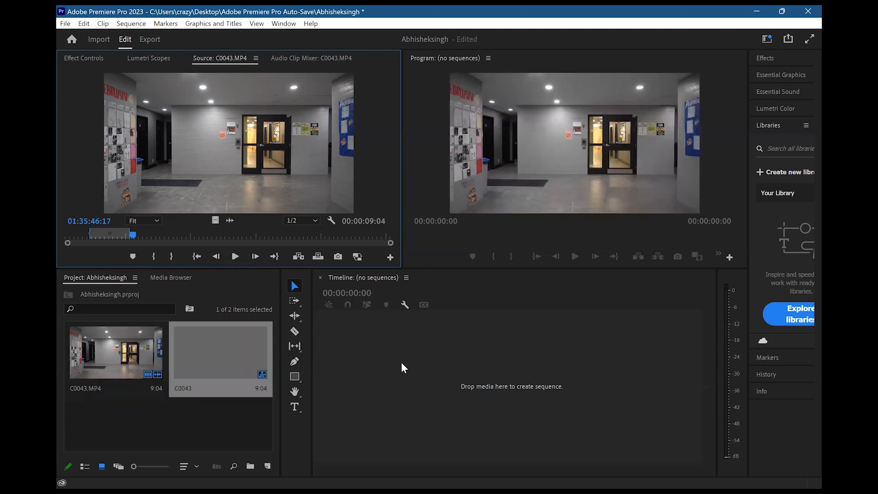